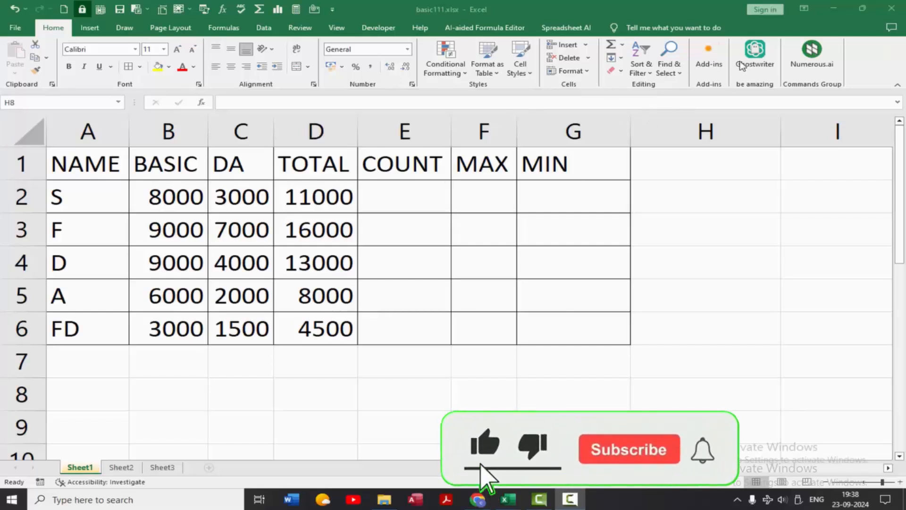
Step: Search the Office Add-ins store for "AI-AI"
{"action": "left_click", "coordinate": [715, 68]}
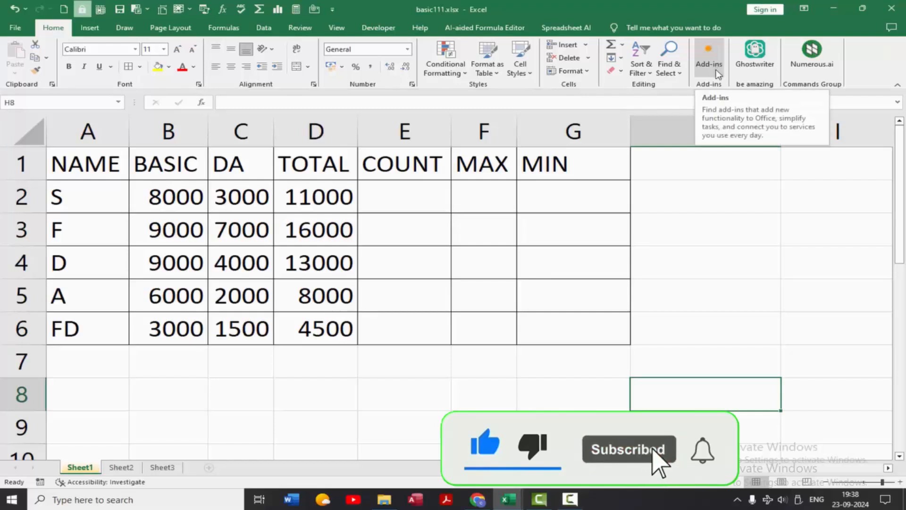
{"action": "left_click", "coordinate": [716, 71]}
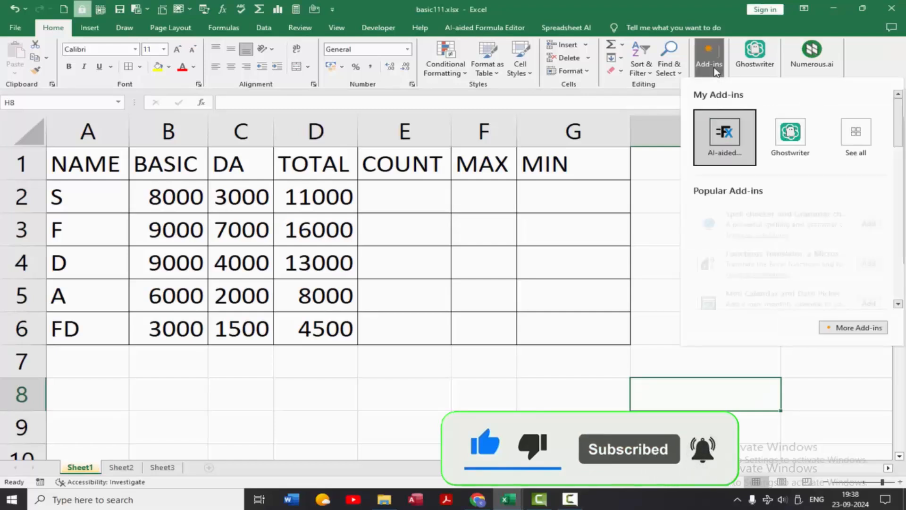
{"action": "left_click", "coordinate": [862, 329]}
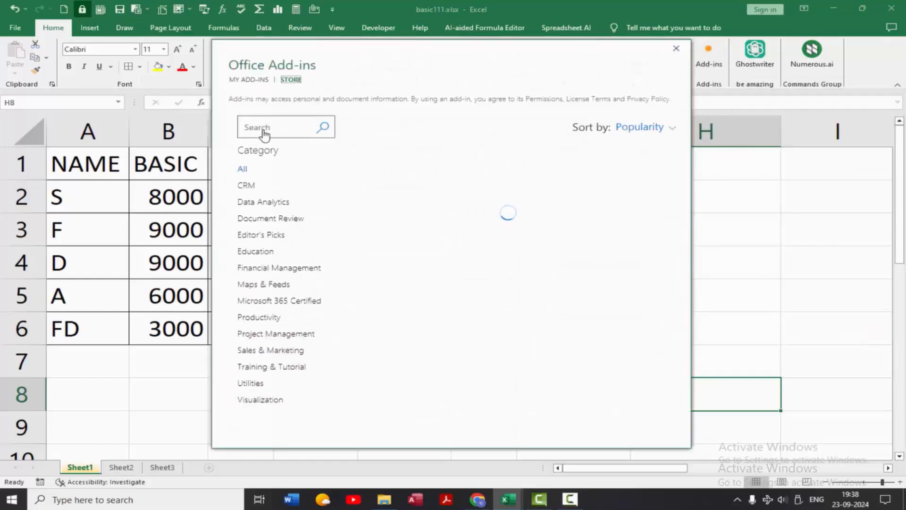
{"action": "left_click", "coordinate": [272, 128]}
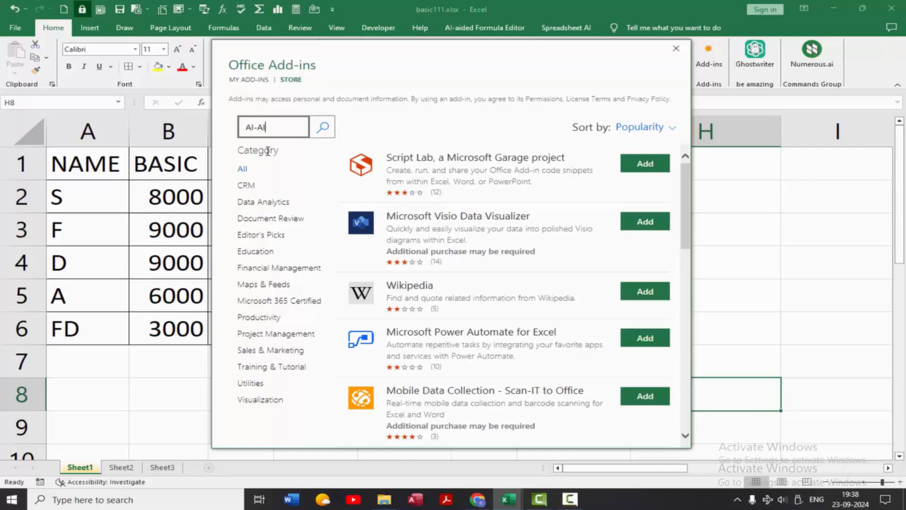
{"action": "left_click", "coordinate": [325, 128]}
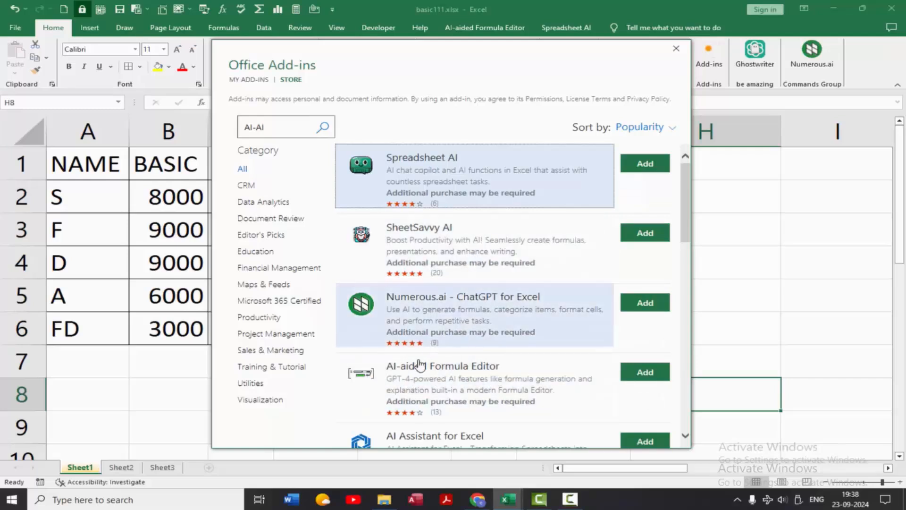
Step: Add the AI-aided Formula Editor add-in from the store results, agreeing to its license terms and privacy policy
{"action": "left_click", "coordinate": [645, 372]}
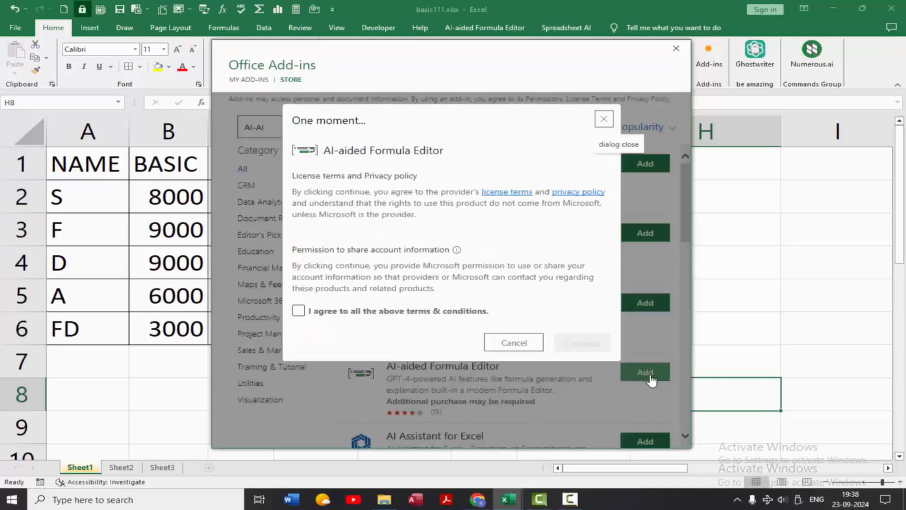
{"action": "left_click", "coordinate": [298, 311]}
{"action": "left_click", "coordinate": [322, 314]}
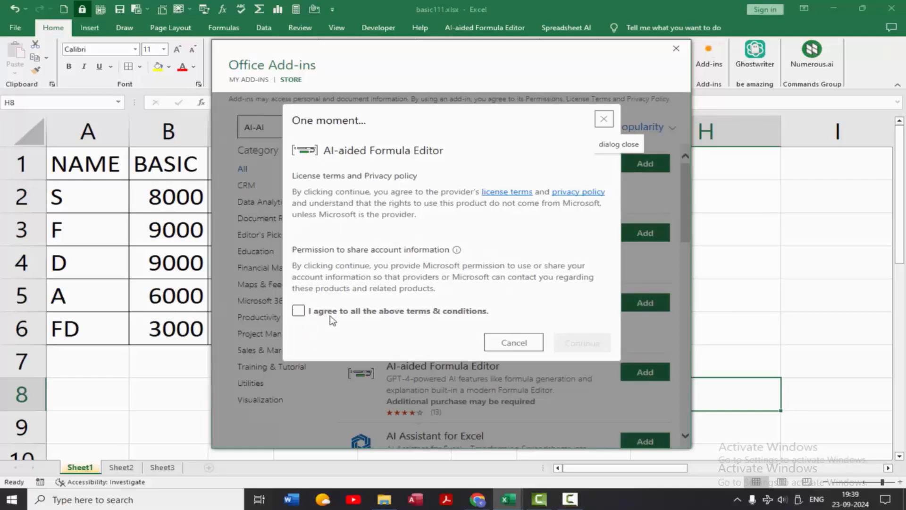
{"action": "left_click", "coordinate": [300, 313]}
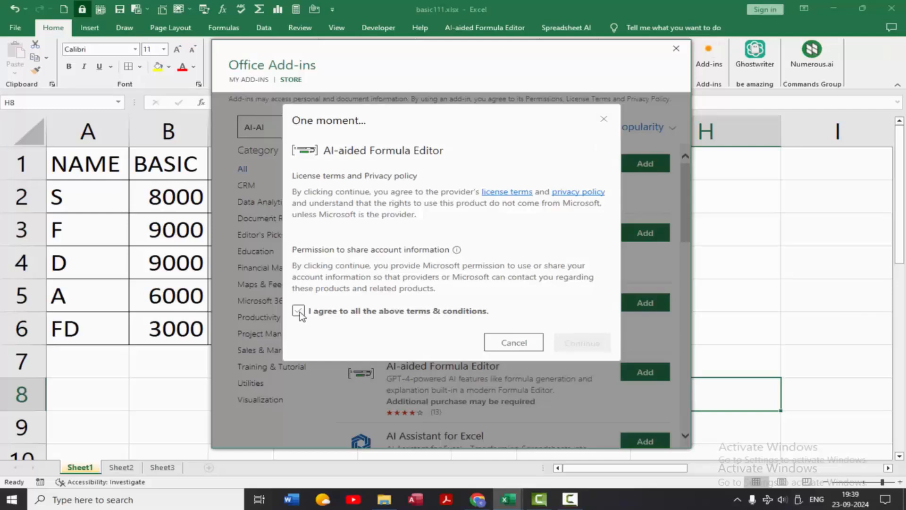
{"action": "left_click", "coordinate": [299, 310]}
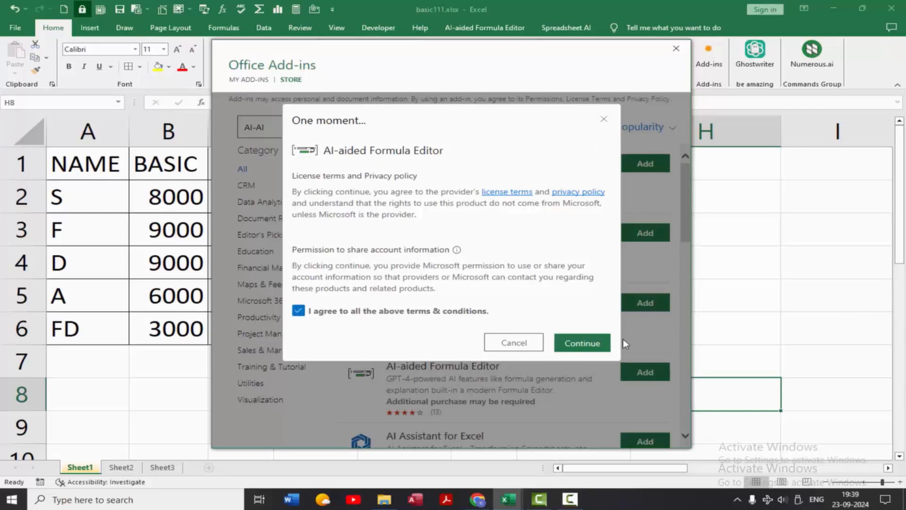
{"action": "left_click", "coordinate": [582, 343]}
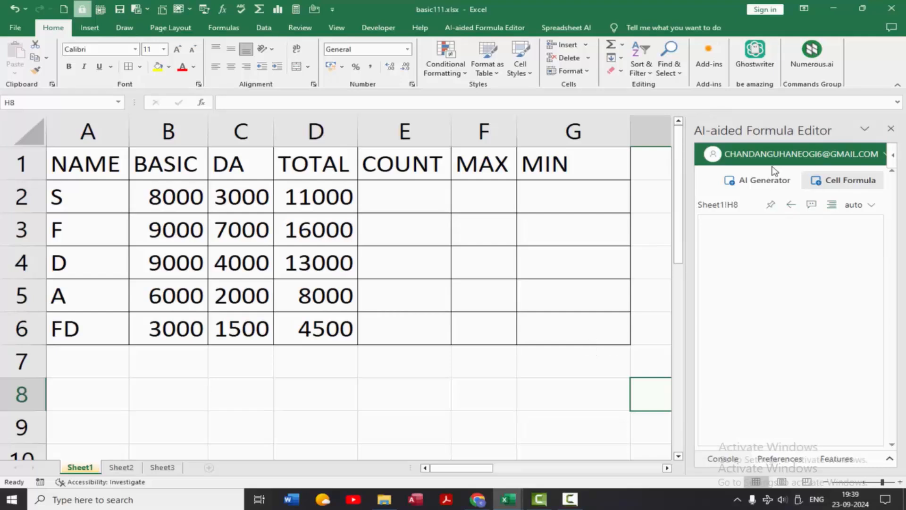
Step: Show the AI Generator in the AI-aided Formula Editor and clear its sample formula description
{"action": "left_click", "coordinate": [748, 182]}
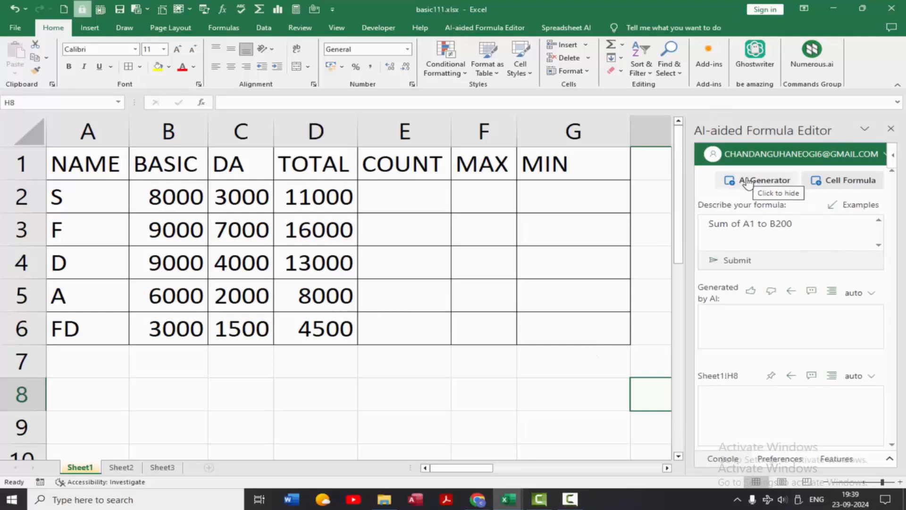
{"action": "left_click", "coordinate": [802, 227]}
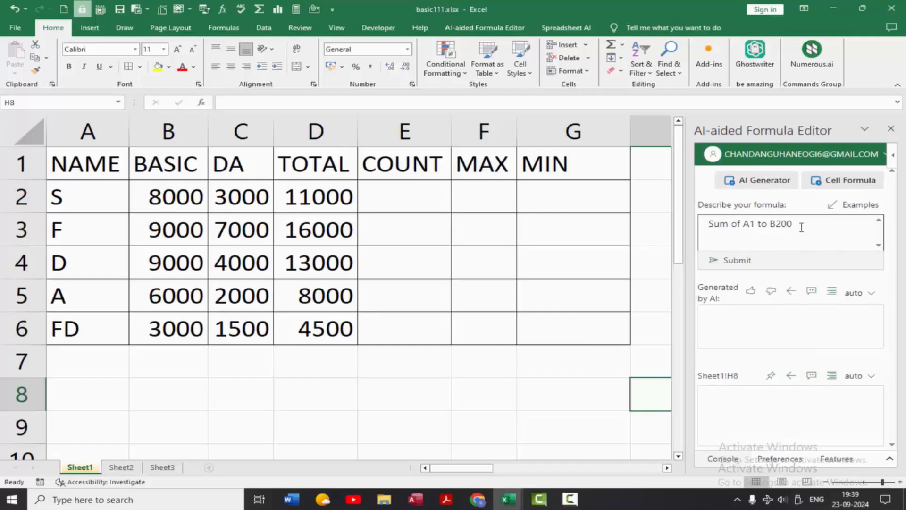
{"action": "left_click_drag", "start_coordinate": [802, 226], "coordinate": [644, 164]}
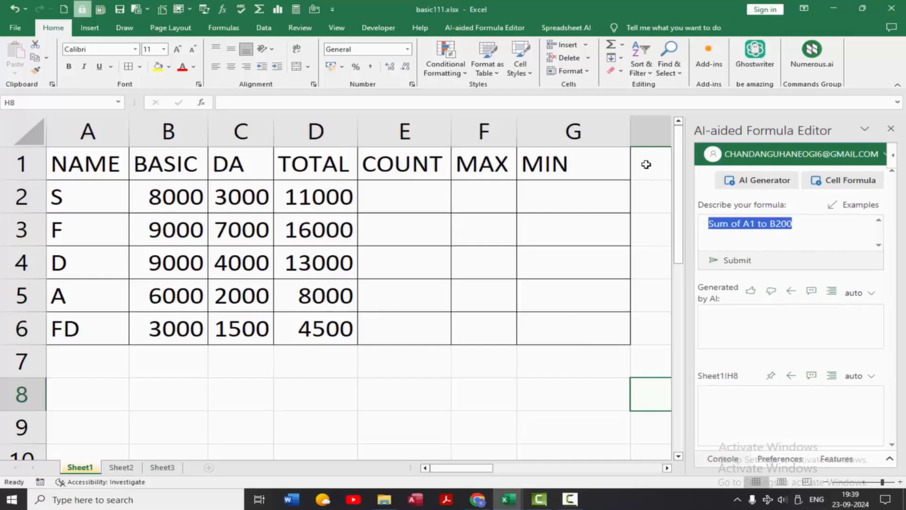
{"action": "key", "text": "BackSpace"}
Step: Generate a formula for cell E2 from the description "B2 THEKE D6 ER VALU COUNT KORBO"
{"action": "left_click", "coordinate": [413, 199]}
{"action": "left_click", "coordinate": [715, 231]}
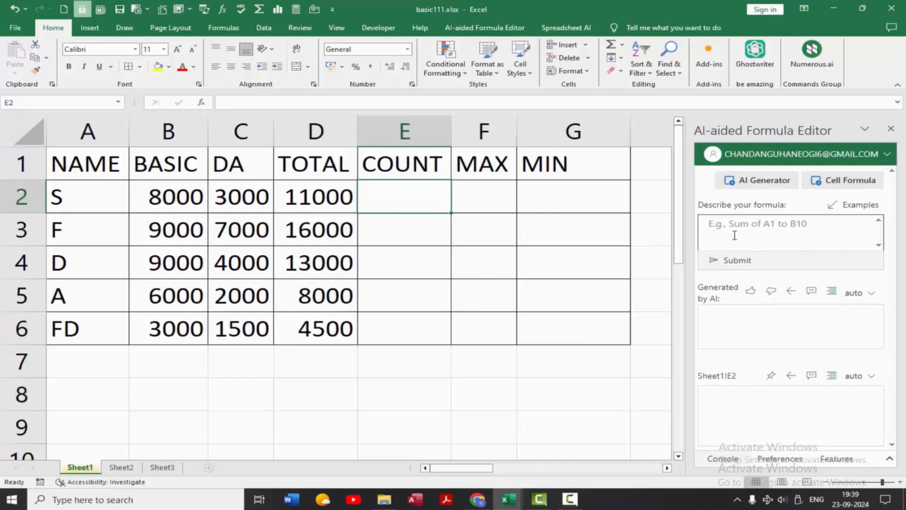
{"action": "type", "text": "B2"}
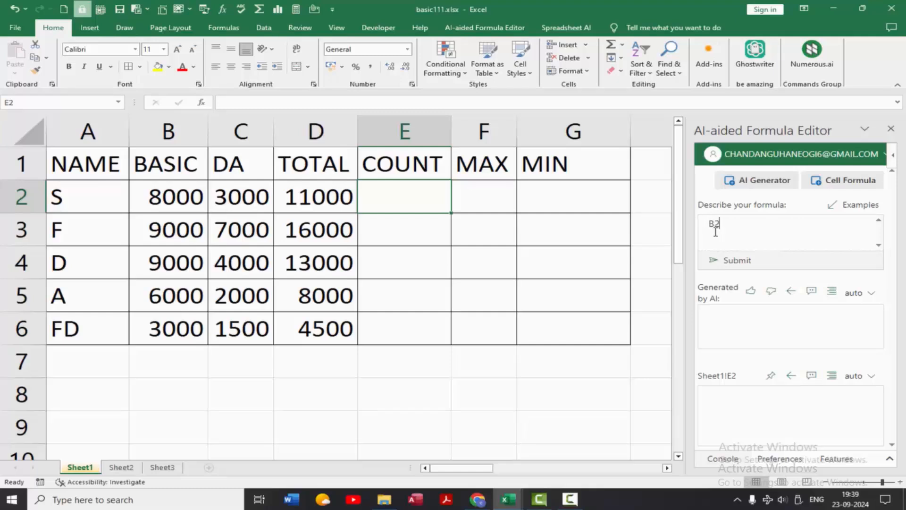
{"action": "type", "text": " THEKE D6 ER VA"}
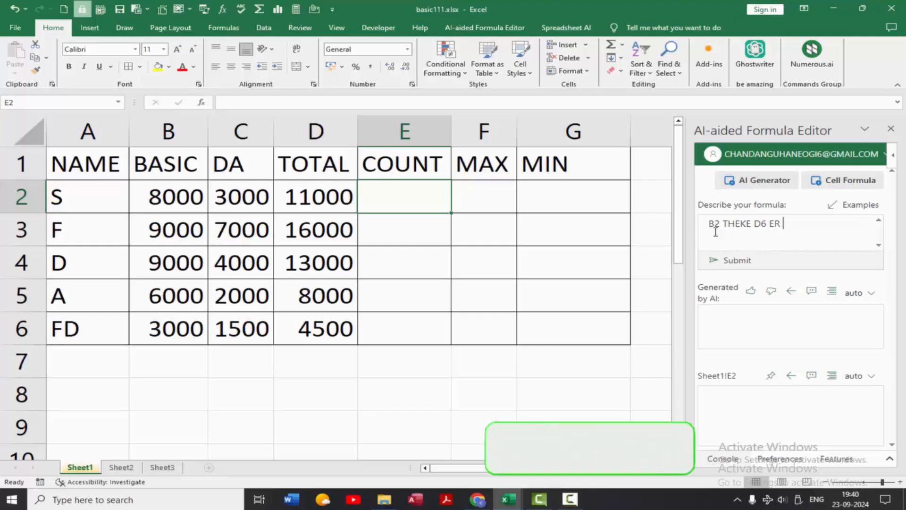
{"action": "type", "text": "LU COU"}
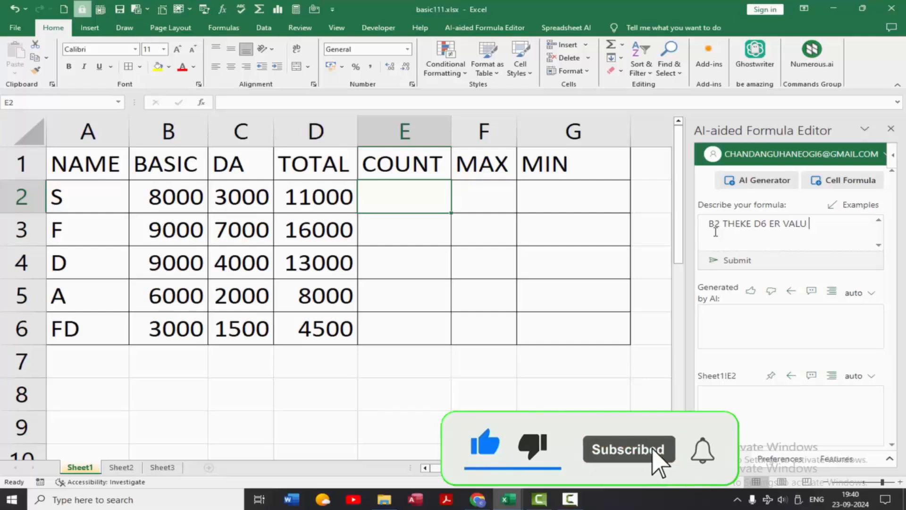
{"action": "type", "text": "N"}
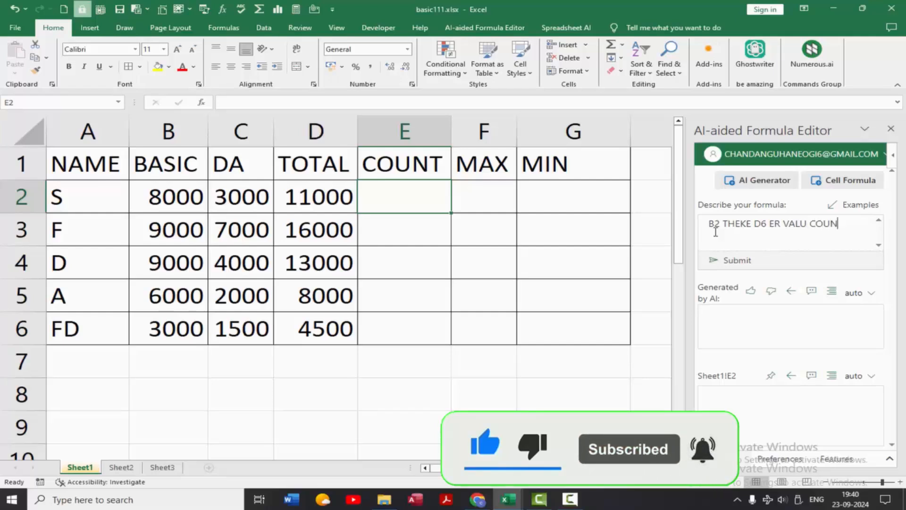
{"action": "type", "text": "T KO"}
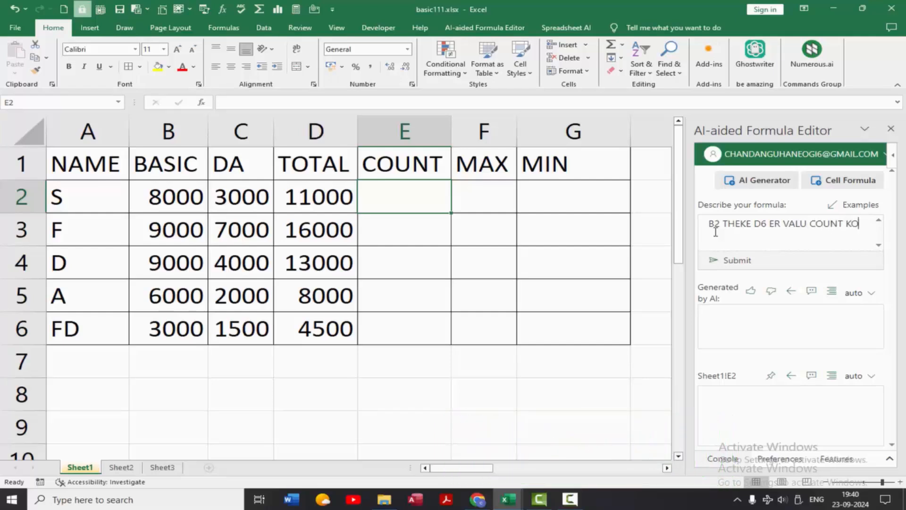
{"action": "type", "text": "RBO"}
{"action": "left_click", "coordinate": [744, 262]}
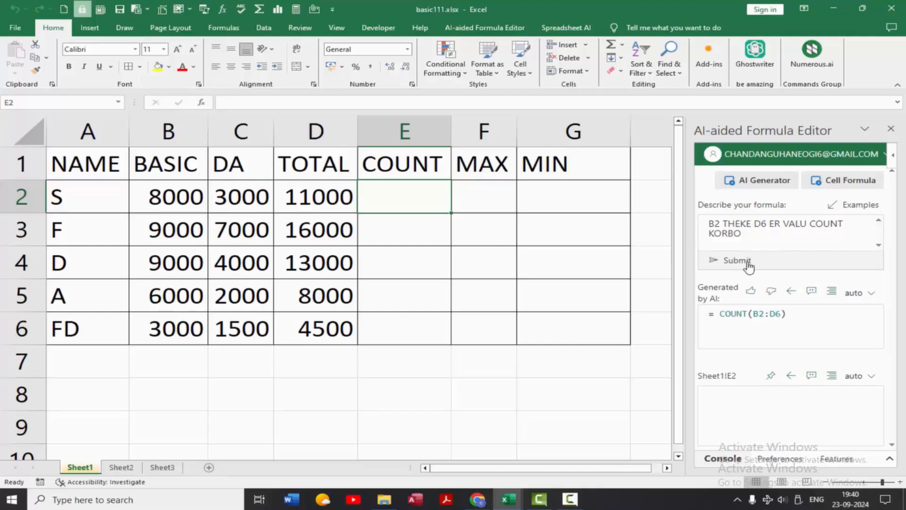
Step: Insert the generated COUNT(B2:D6) formula into cell E2 and check it in the cell
{"action": "left_click", "coordinate": [791, 293]}
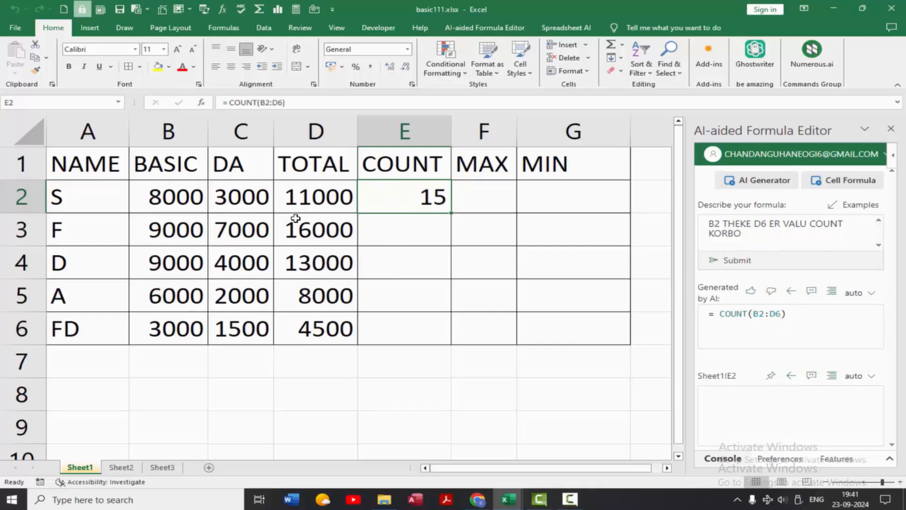
{"action": "double_click", "coordinate": [431, 196]}
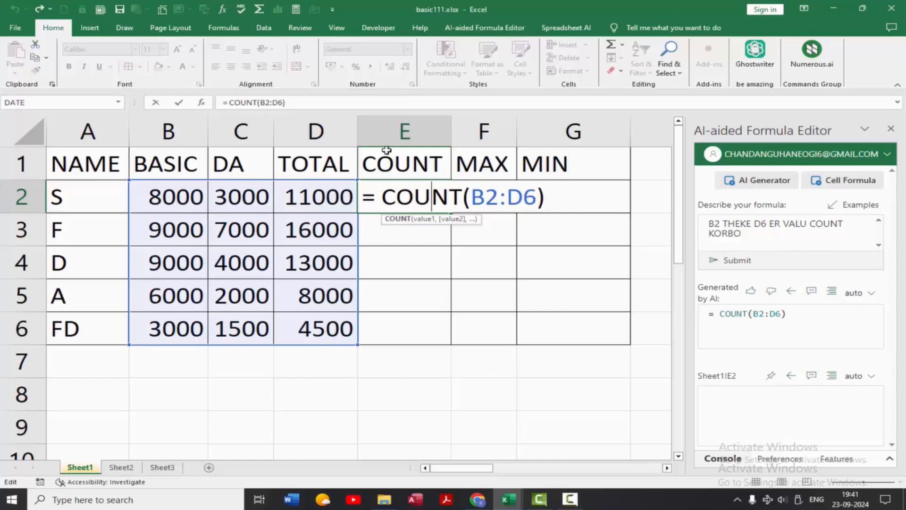
{"action": "key", "text": "Return"}
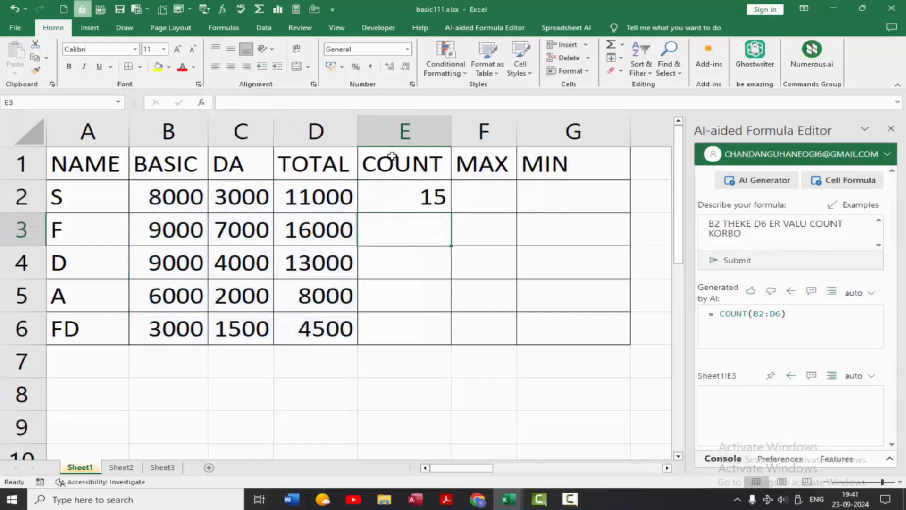
Step: Clear the generated formula and generate one for cell F2 from the description "B2 THEKE D6 ER VALU MAX KORBO"
{"action": "left_click", "coordinate": [470, 195]}
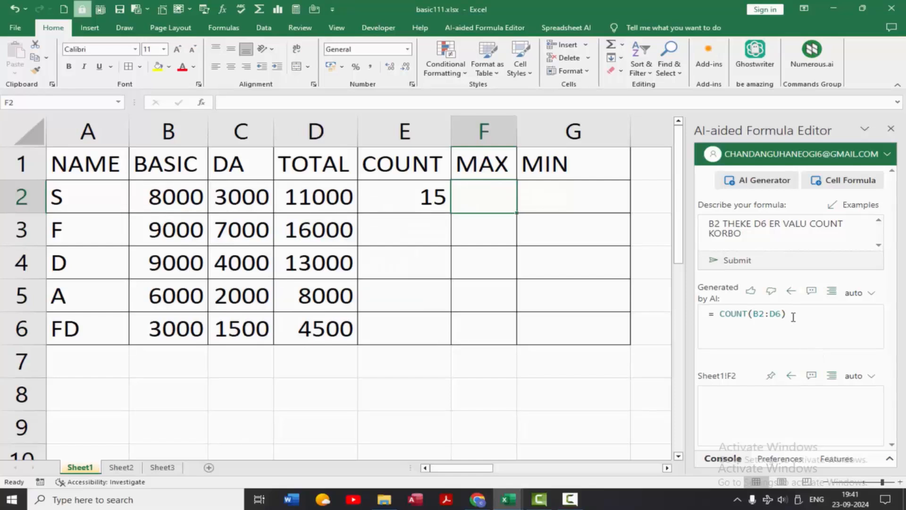
{"action": "left_click_drag", "start_coordinate": [793, 316], "coordinate": [690, 303]}
{"action": "key", "text": "ctrl+x"}
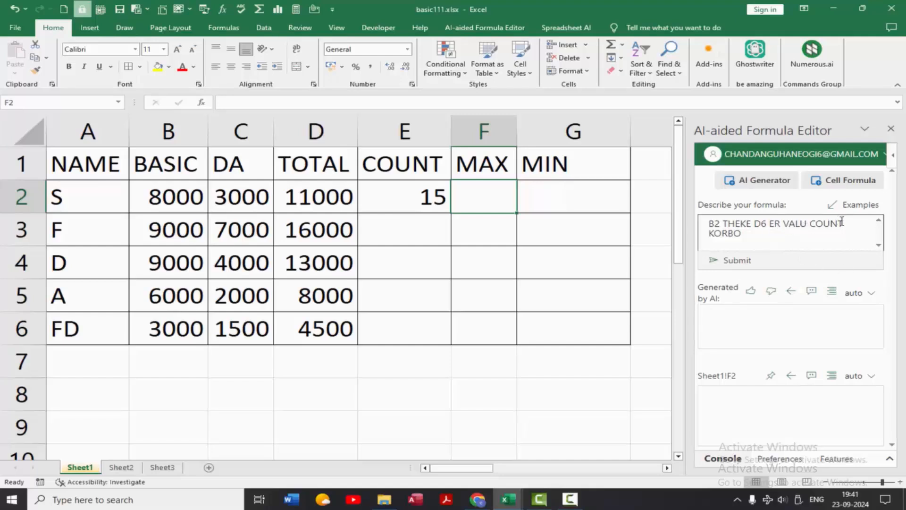
{"action": "left_click_drag", "start_coordinate": [846, 223], "coordinate": [809, 224]}
{"action": "type", "text": "MAX"}
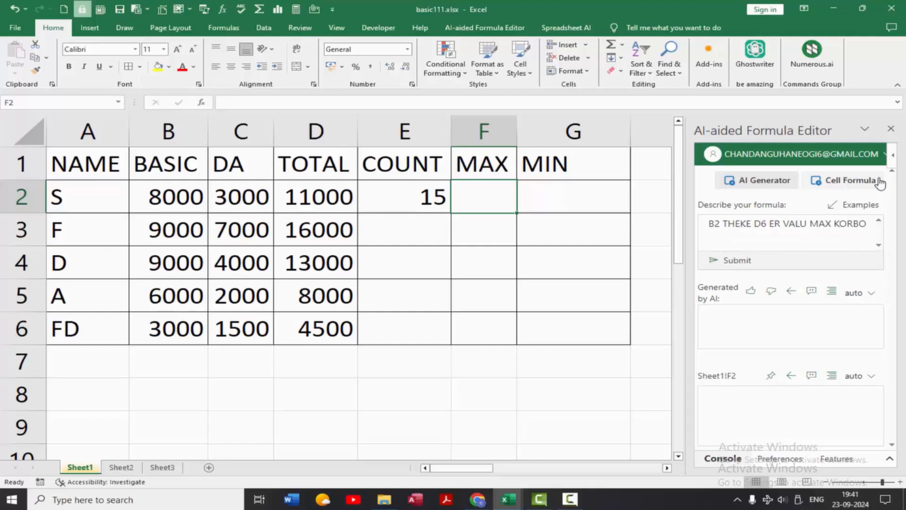
{"action": "left_click", "coordinate": [738, 262]}
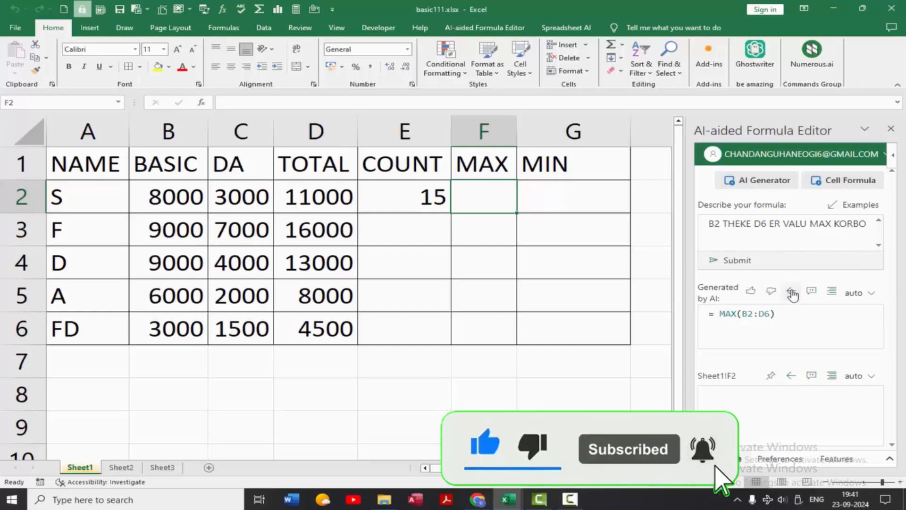
Step: Insert the generated MAX(B2:D6) formula into cell F2 and auto-fit column F to its contents
{"action": "left_click", "coordinate": [791, 293]}
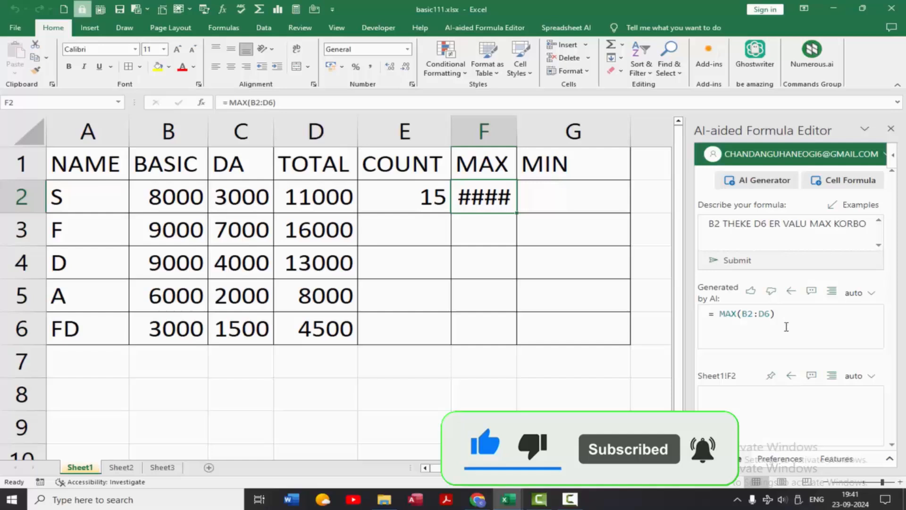
{"action": "double_click", "coordinate": [517, 134]}
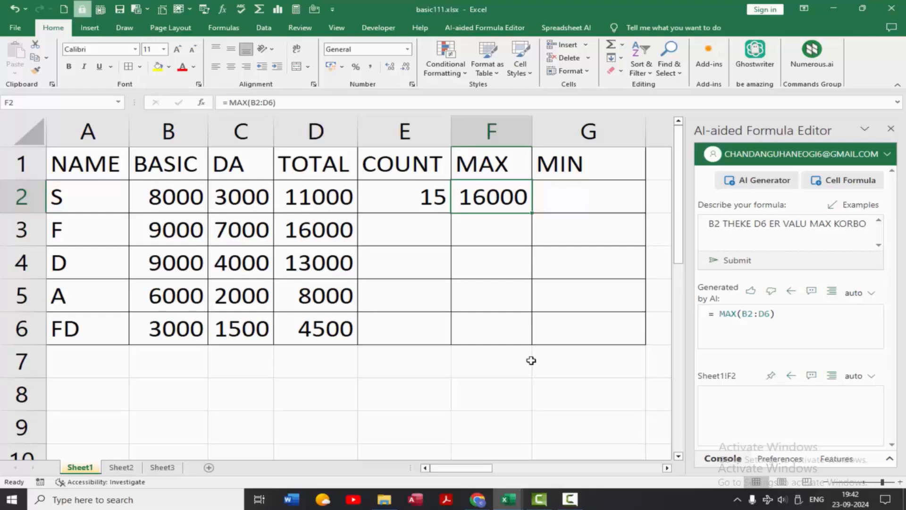
{"action": "double_click", "coordinate": [487, 196]}
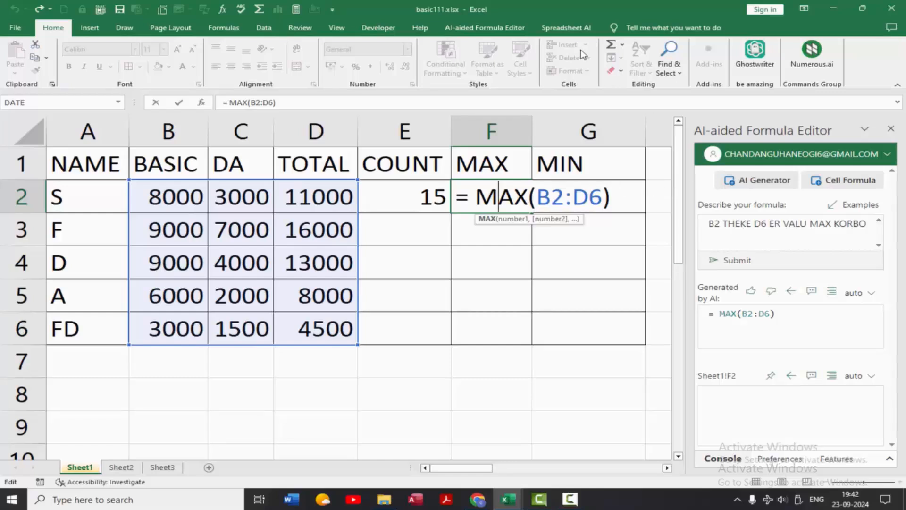
{"action": "key", "text": "Return"}
Step: Generate a formula for cell G2 from the description "B2 THEKE D6 ER VALU MIN BER KORBO"
{"action": "left_click", "coordinate": [588, 191]}
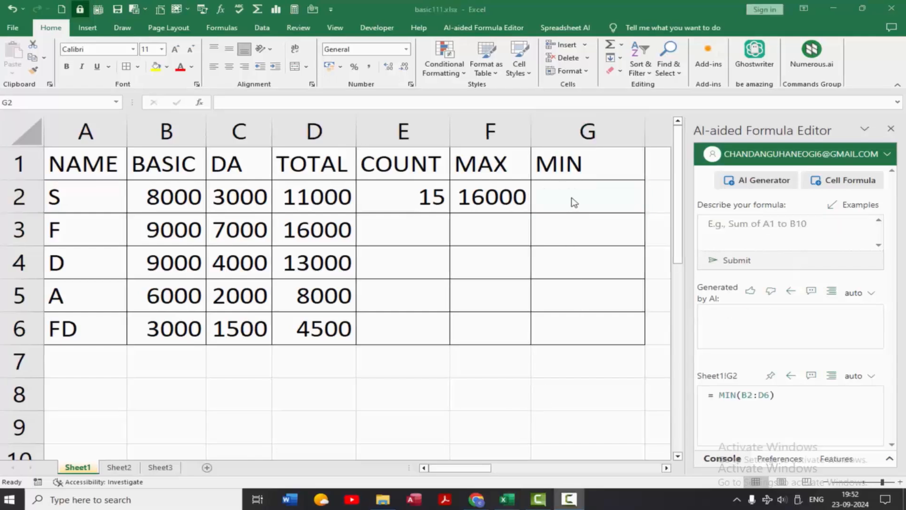
{"action": "left_click", "coordinate": [574, 202]}
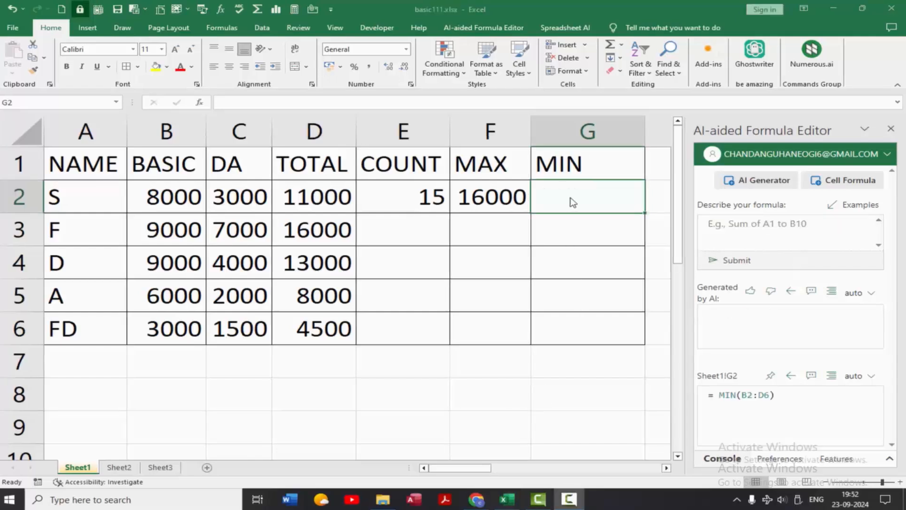
{"action": "left_click", "coordinate": [721, 224]}
{"action": "type", "text": "B2"}
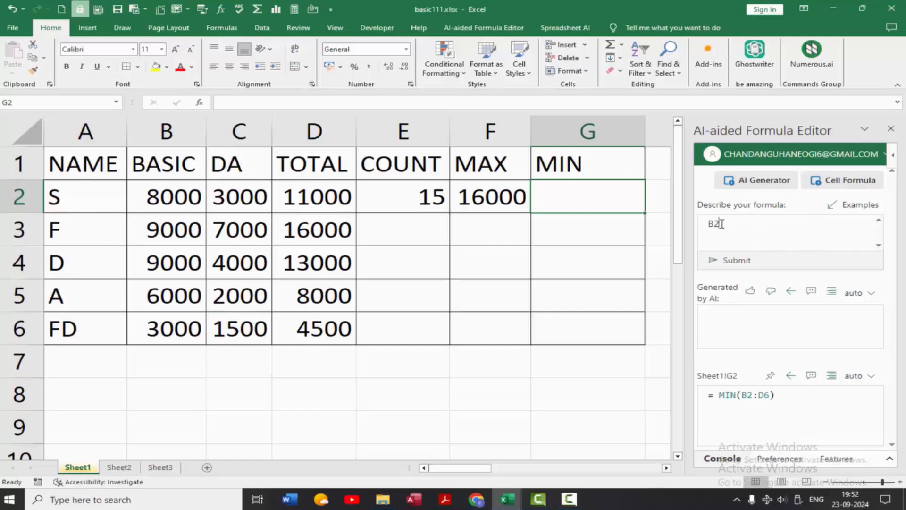
{"action": "type", "text": " THEKE"}
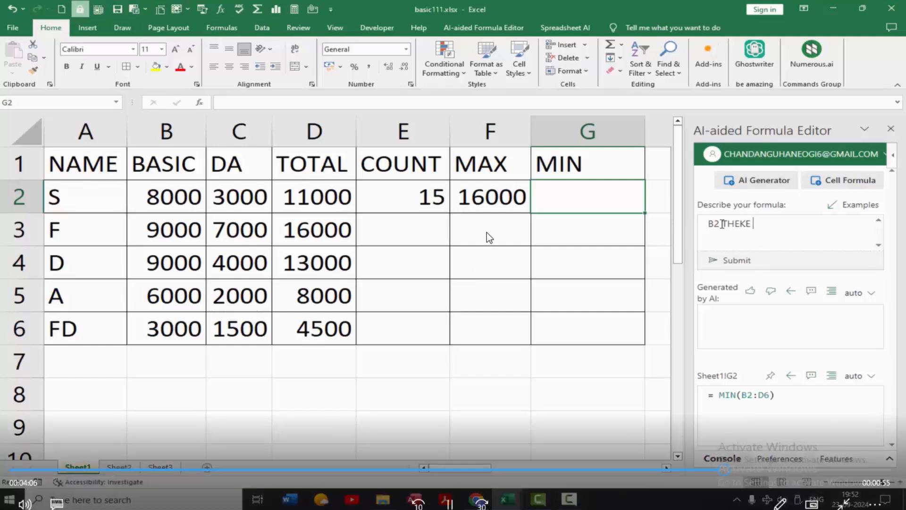
{"action": "type", "text": " D6 ER"}
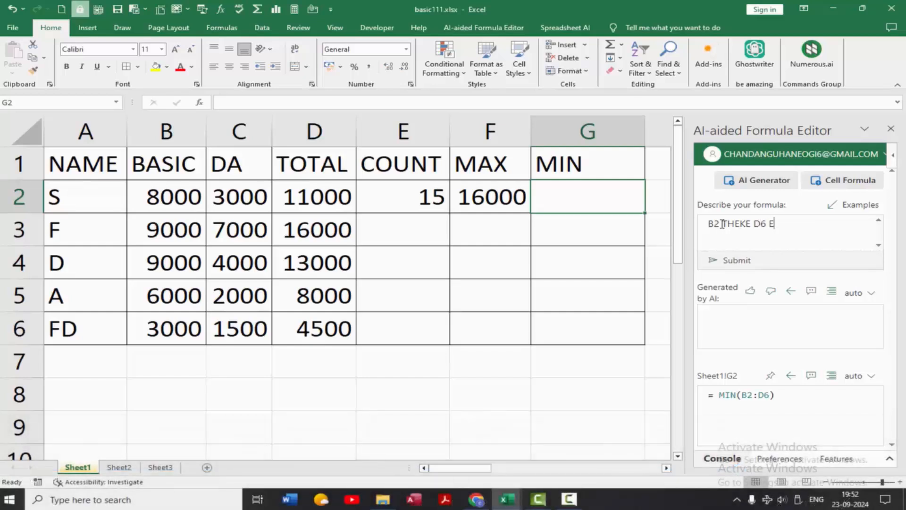
{"action": "type", "text": "VALU MIN BER KORBO"}
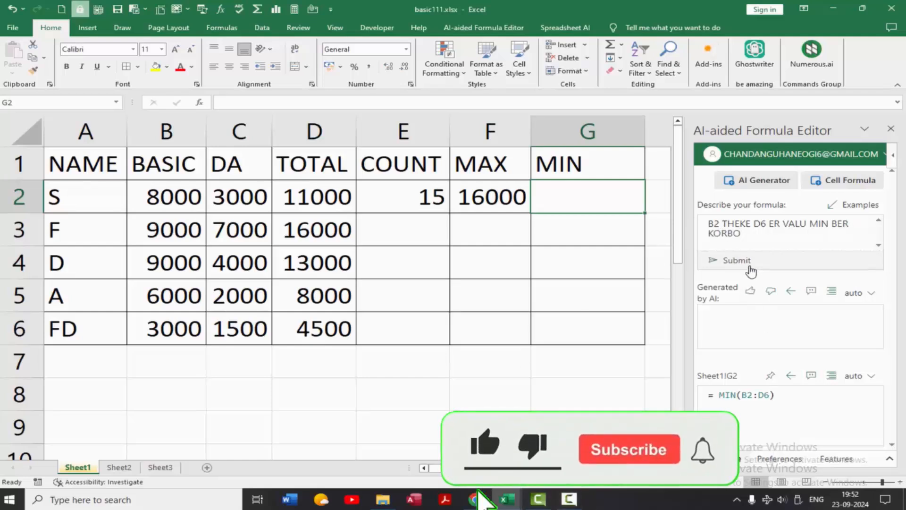
{"action": "left_click", "coordinate": [749, 263]}
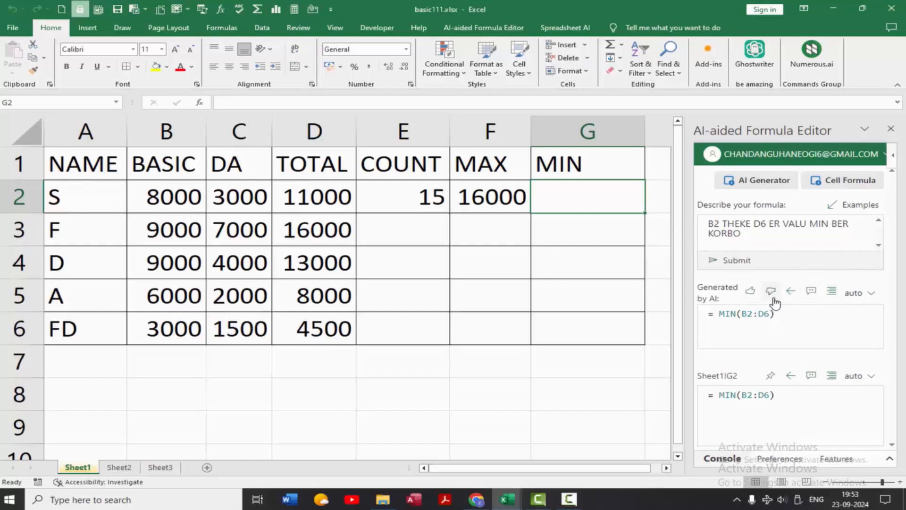
Step: Insert the generated MIN(B2:D6) formula into cell G2 and check it in the cell
{"action": "left_click", "coordinate": [791, 292]}
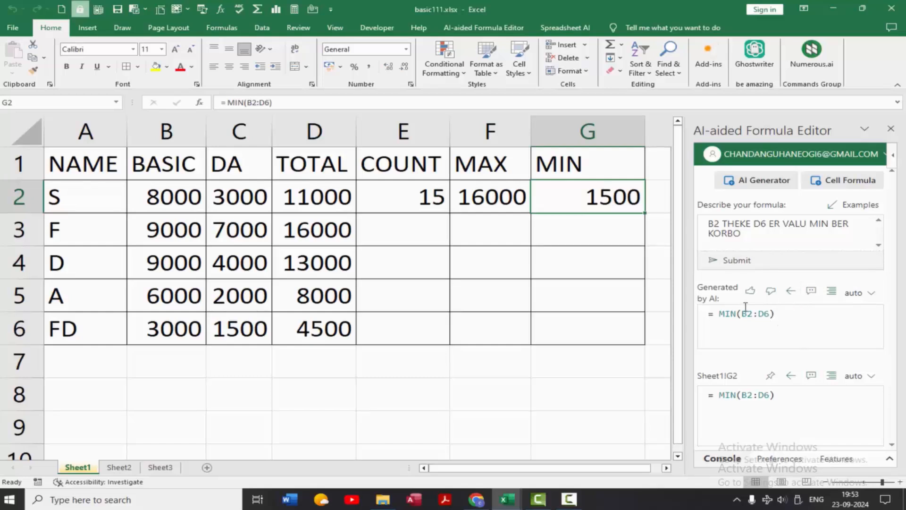
{"action": "double_click", "coordinate": [613, 202]}
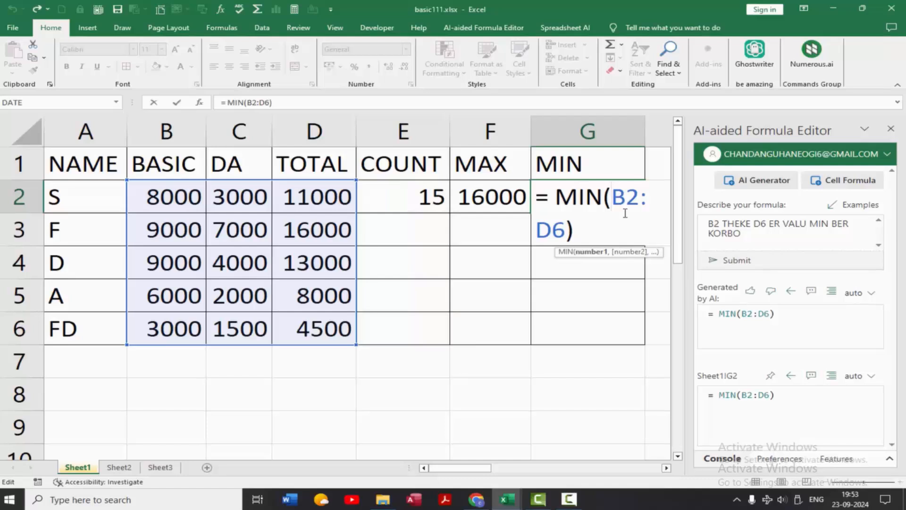
{"action": "key", "text": "Return"}
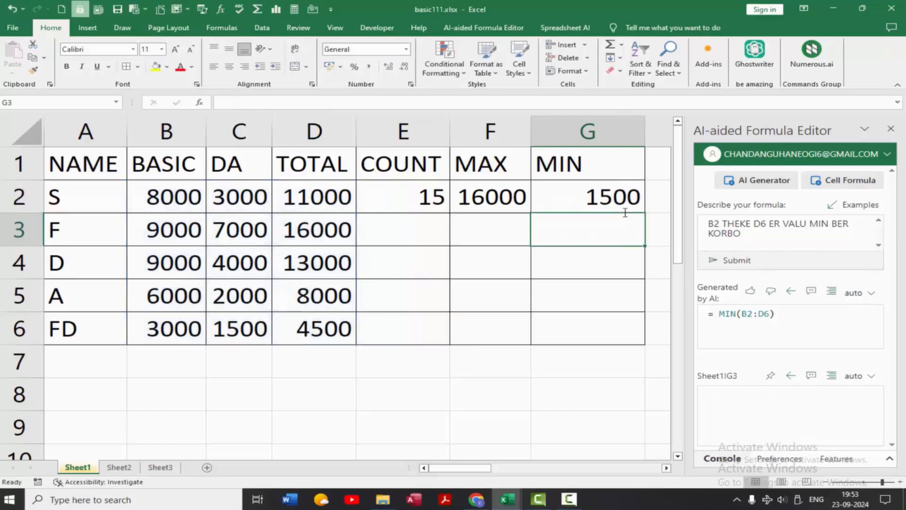